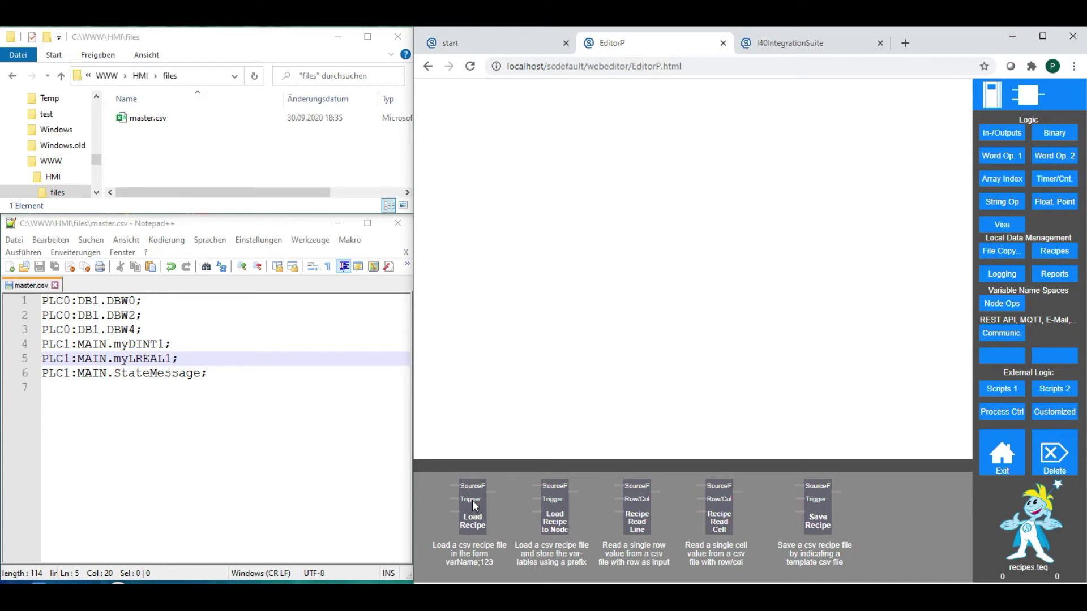
Place a Save Recipe block in the upper part of the diagram and a Load Recipe block beneath it
{"action": "left_click_drag", "start_coordinate": [816, 509], "coordinate": [498, 96]}
{"action": "left_click", "coordinate": [491, 129]}
{"action": "left_click_drag", "start_coordinate": [506, 137], "coordinate": [640, 172]}
{"action": "left_click_drag", "start_coordinate": [473, 521], "coordinate": [488, 217]}
{"action": "left_click_drag", "start_coordinate": [501, 138], "coordinate": [635, 306]}
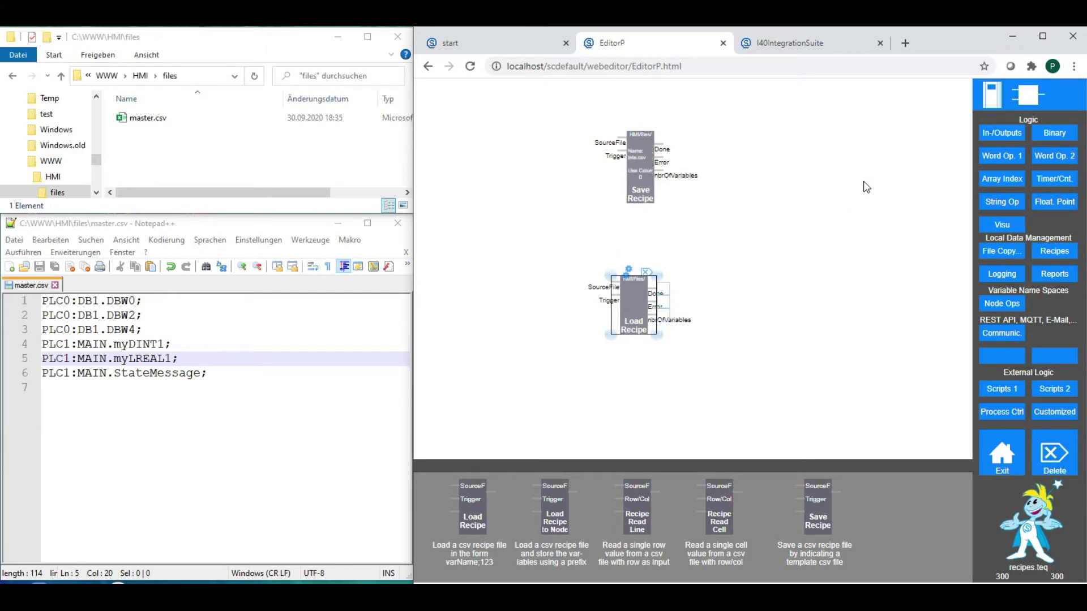
Add a Constant Value block to the diagram beside the recipe blocks, slightly below the Save Recipe block's level
{"action": "left_click", "coordinate": [1000, 134]}
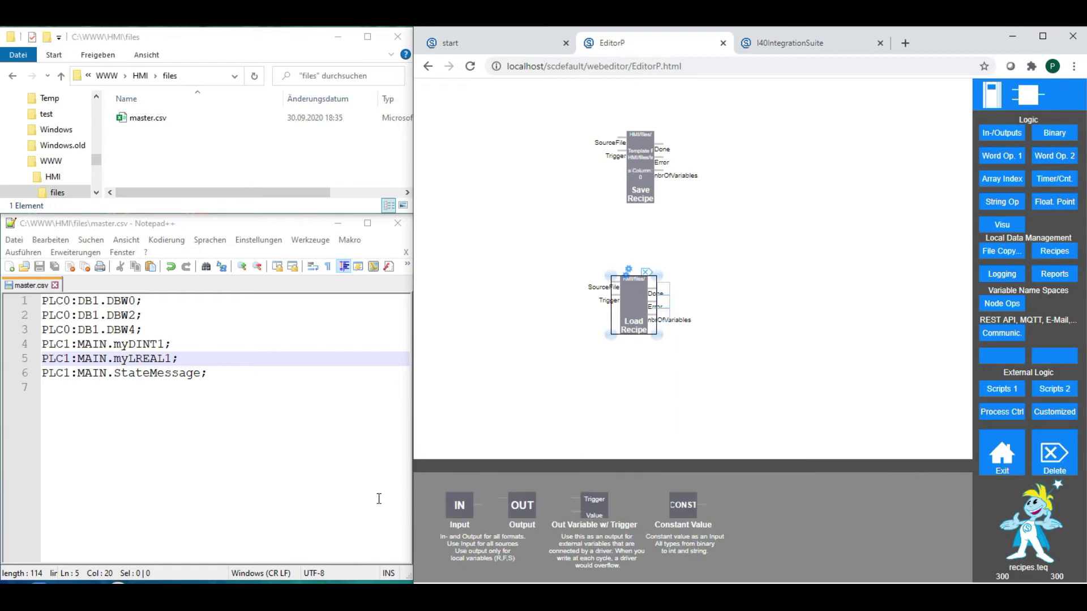
{"action": "left_click", "coordinate": [684, 505]}
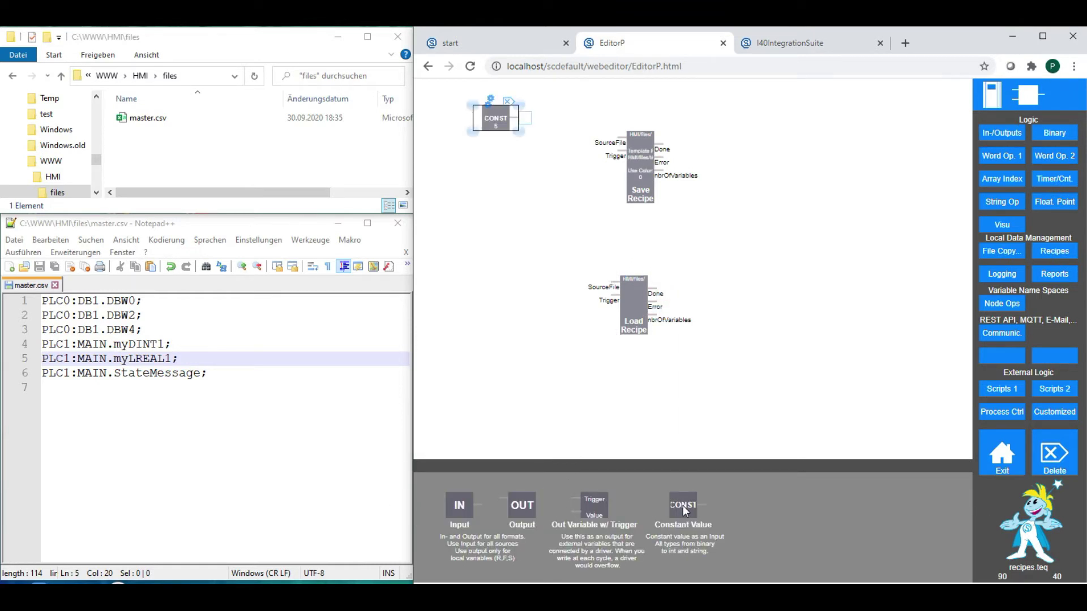
{"action": "left_click_drag", "start_coordinate": [491, 121], "coordinate": [488, 196]}
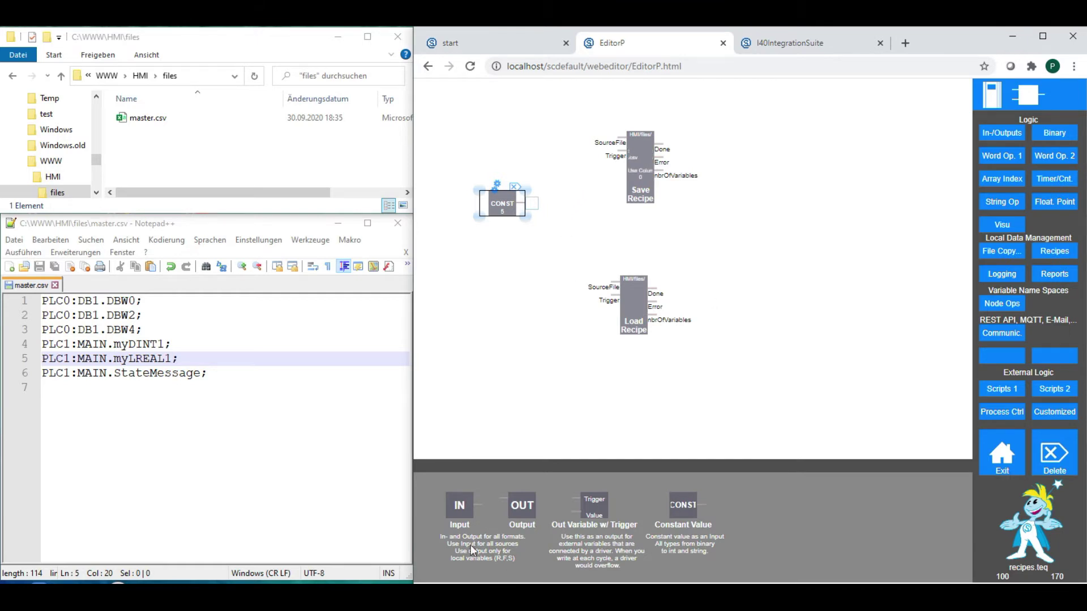
Add two inputs and six outputs, wire a Rising Edge block to each recipe block's Trigger, and connect the upper input to its edge block
{"action": "left_click", "coordinate": [459, 505]}
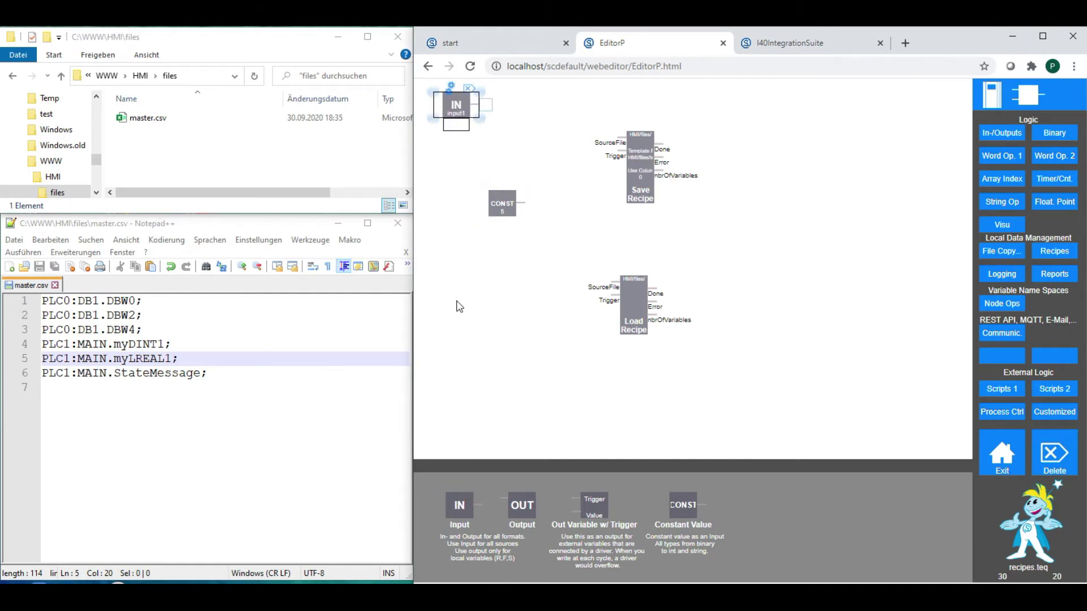
{"action": "left_click_drag", "start_coordinate": [456, 105], "coordinate": [479, 334]}
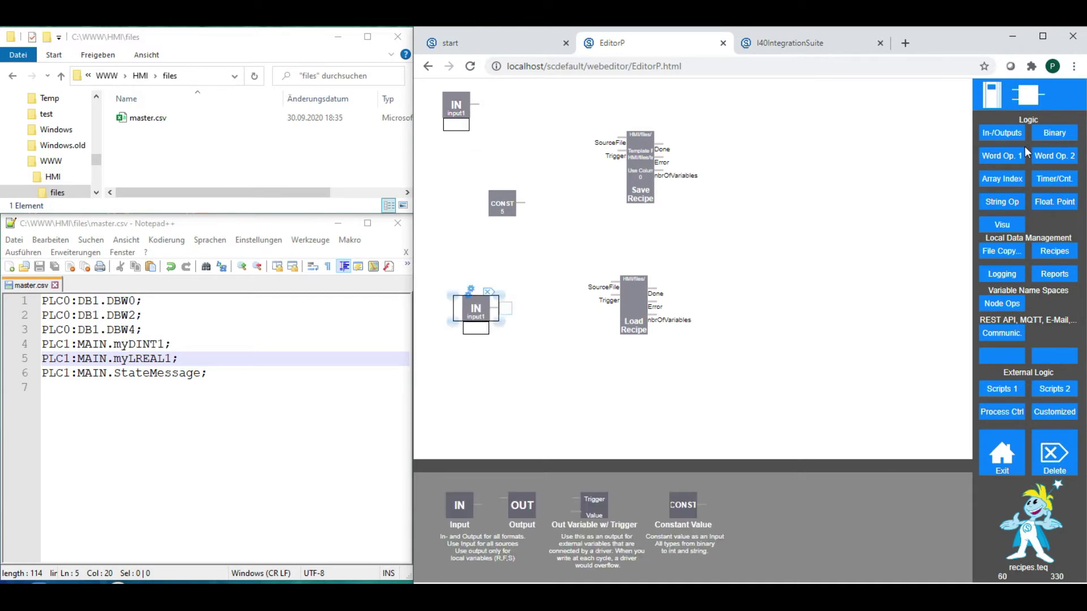
{"action": "left_click", "coordinate": [522, 508]}
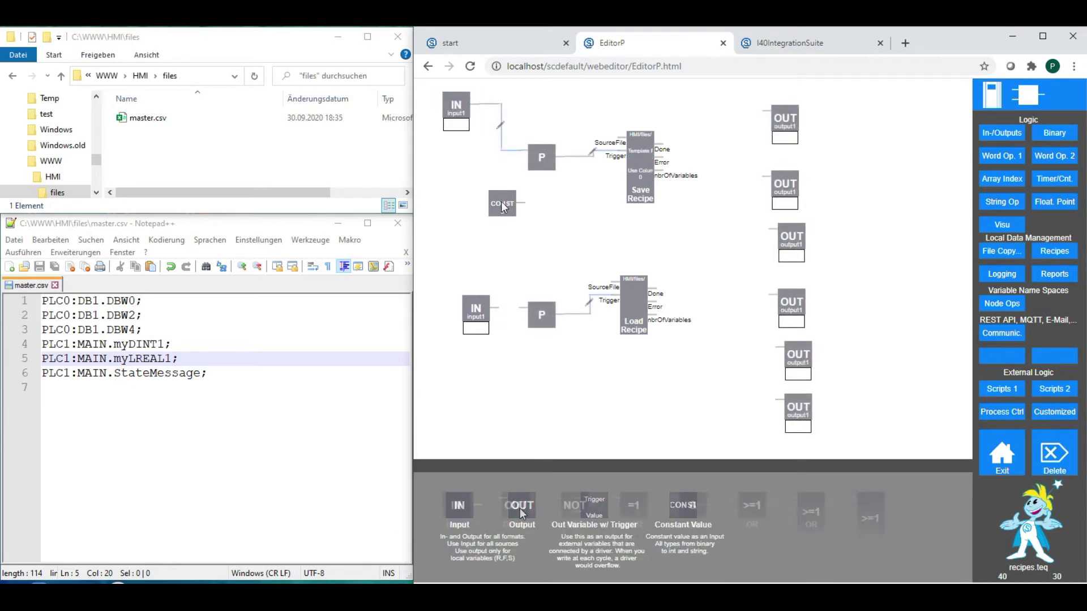
Review the PLC variables on the I40IntegrationSuite page against the variable list in master.csv
{"action": "left_click", "coordinate": [643, 165]}
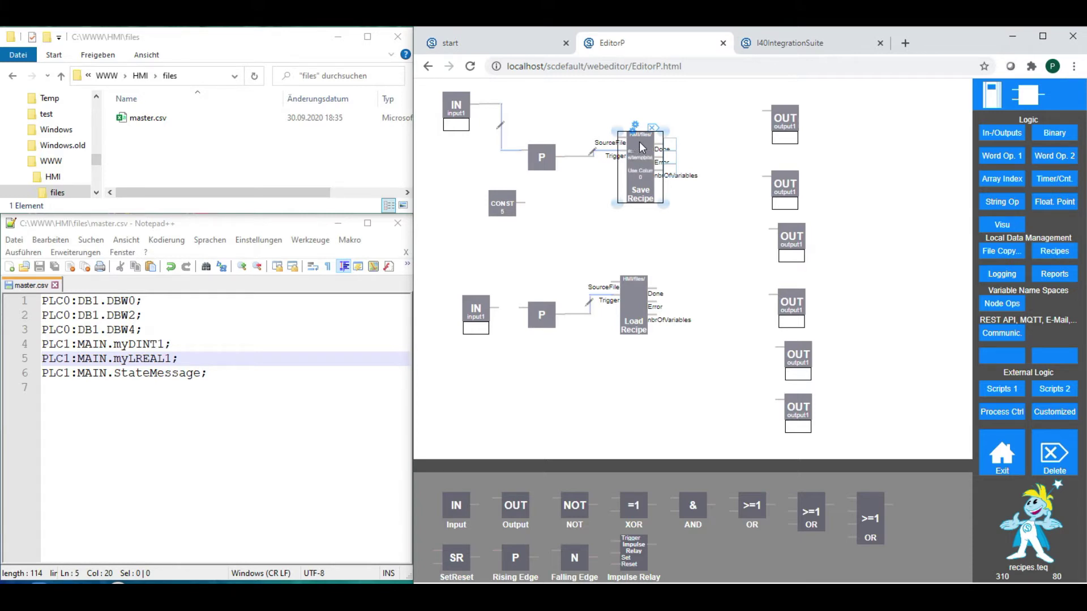
{"action": "left_click", "coordinate": [783, 45]}
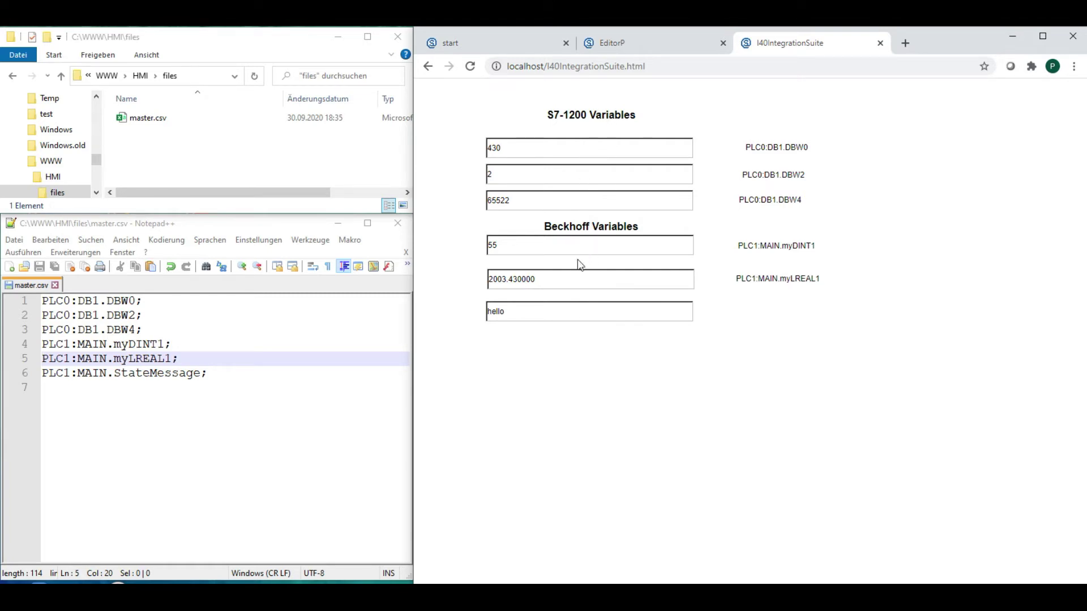
{"action": "left_click", "coordinate": [220, 319]}
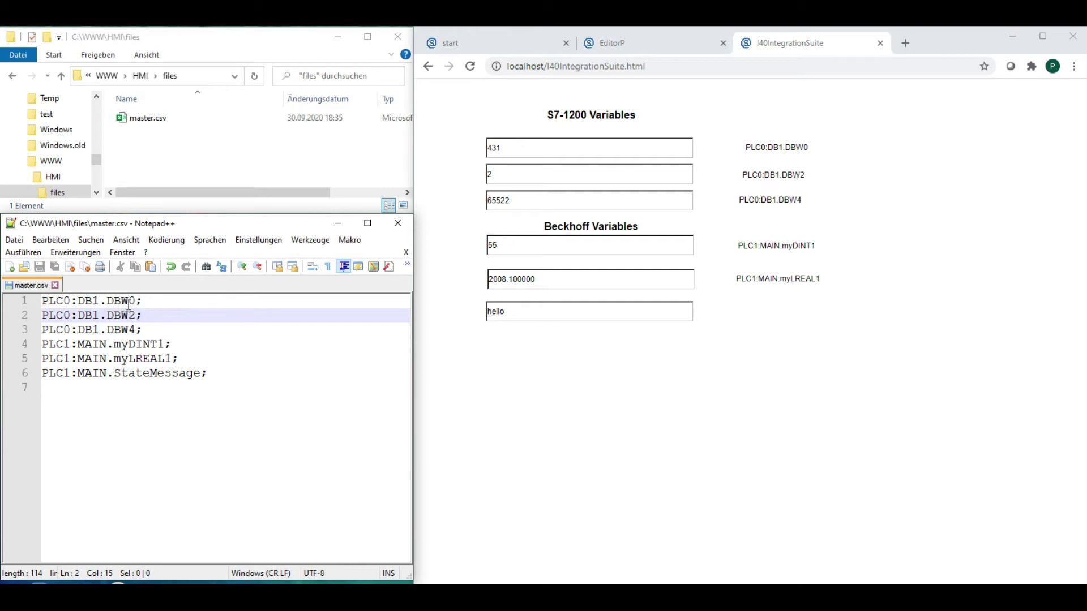
{"action": "left_click", "coordinate": [151, 305]}
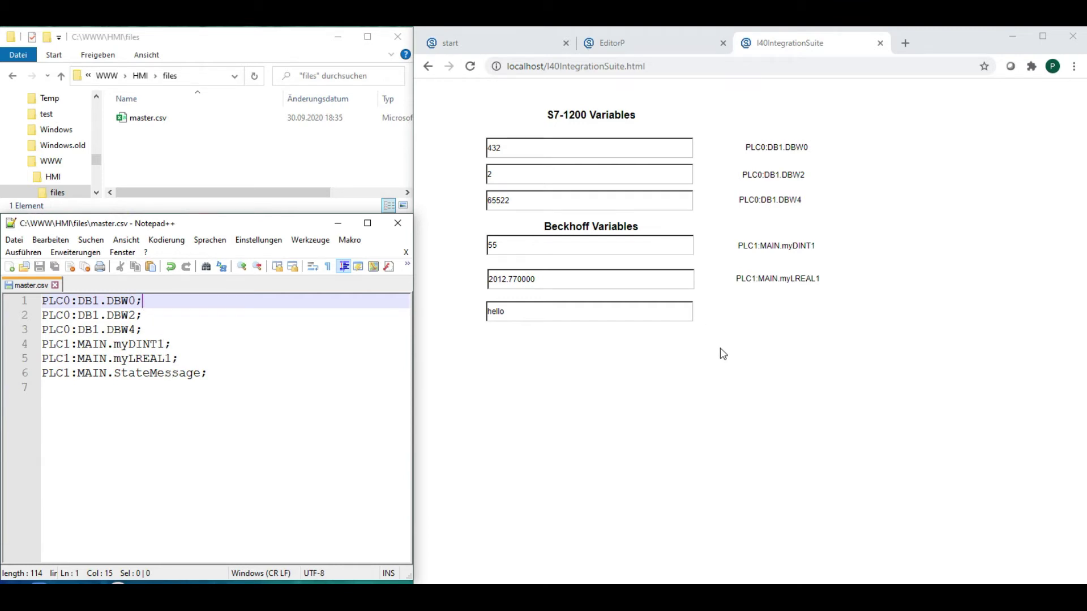
{"action": "left_click", "coordinate": [673, 44]}
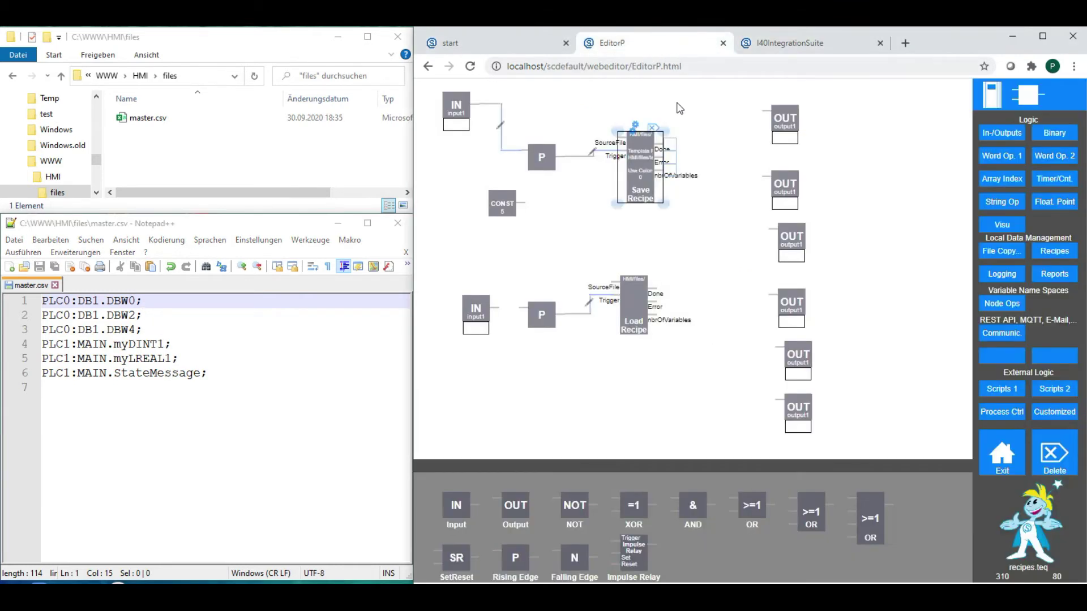
Set the Save Recipe block's template file to HMI/files/master.csv
{"action": "left_click", "coordinate": [635, 125]}
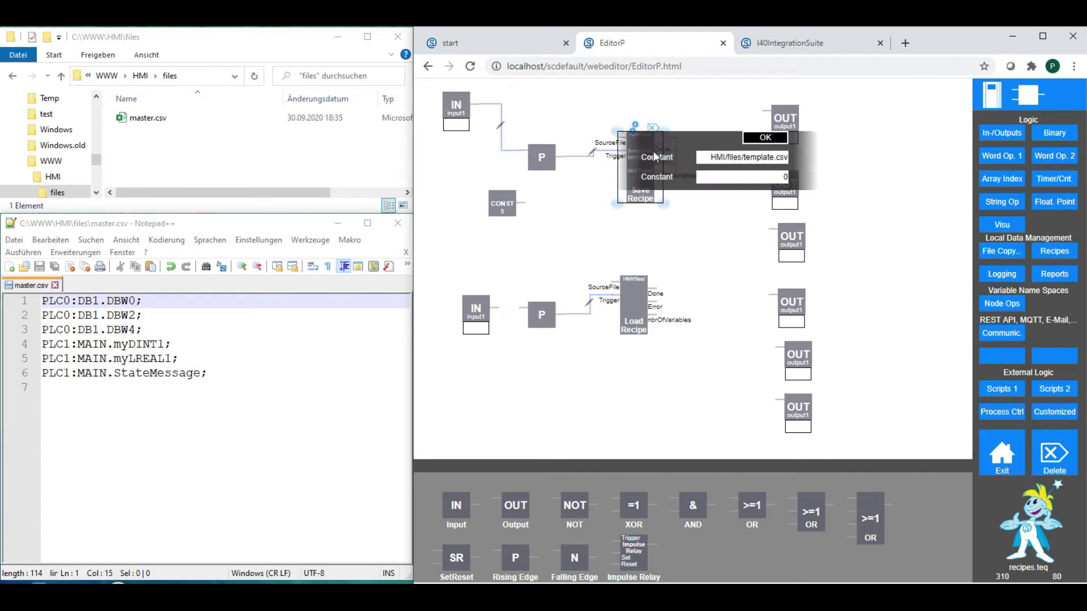
{"action": "left_click", "coordinate": [711, 159]}
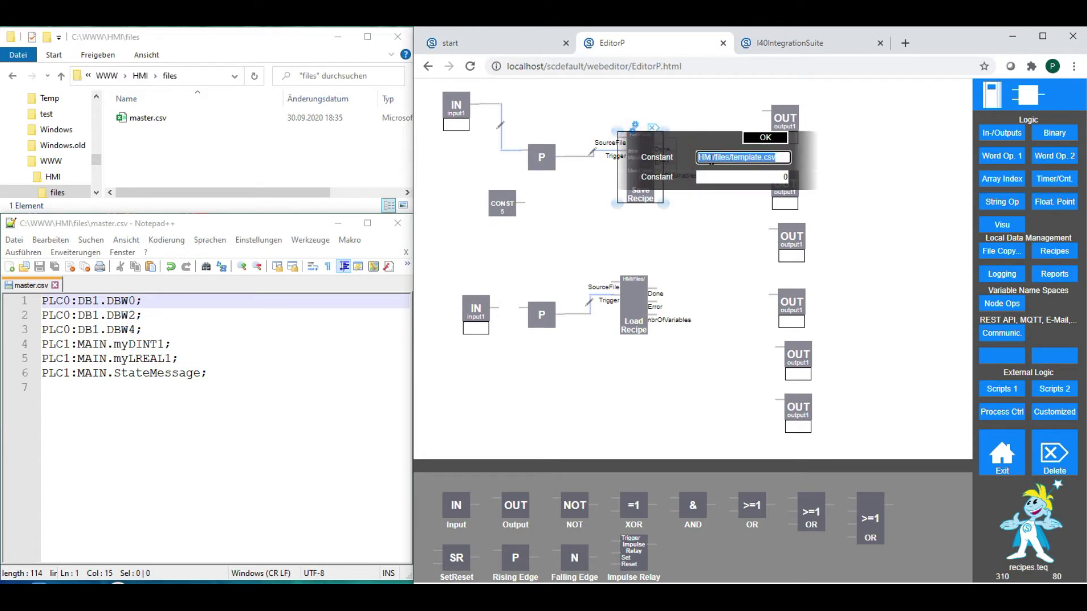
{"action": "left_click", "coordinate": [785, 158]}
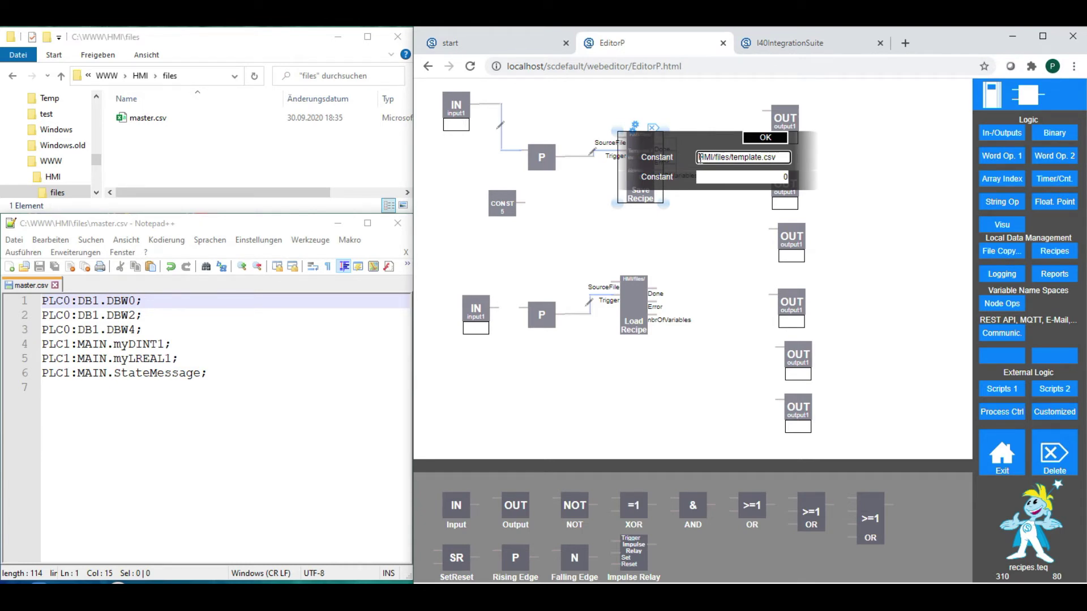
{"action": "left_click", "coordinate": [734, 157]}
{"action": "left_click_drag", "start_coordinate": [733, 157], "coordinate": [762, 157]}
{"action": "type", "text": "maste"}
{"action": "key", "text": "Return"}
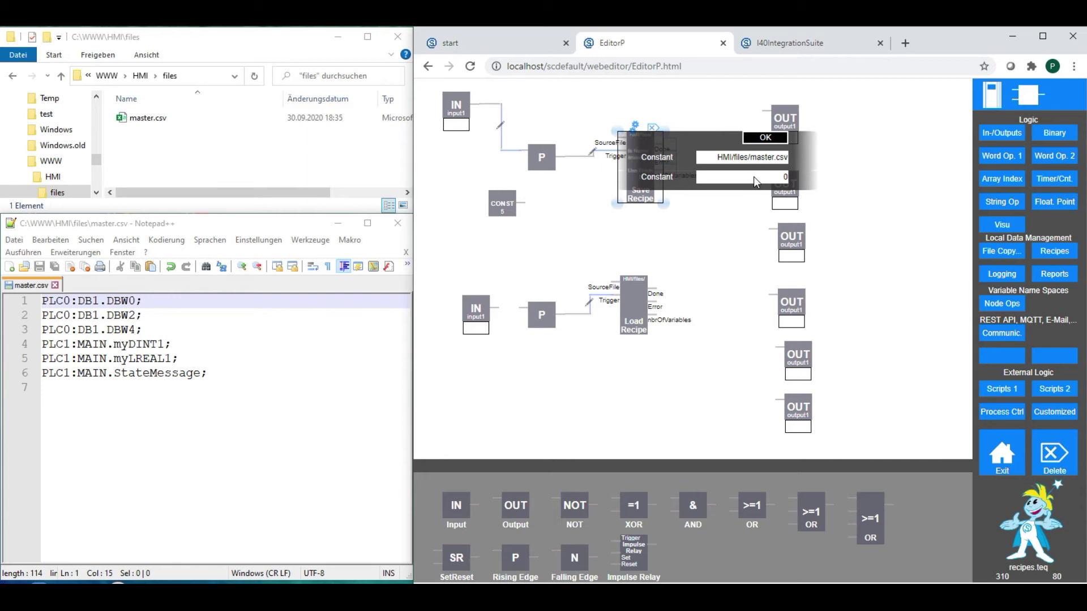
{"action": "left_click", "coordinate": [766, 137]}
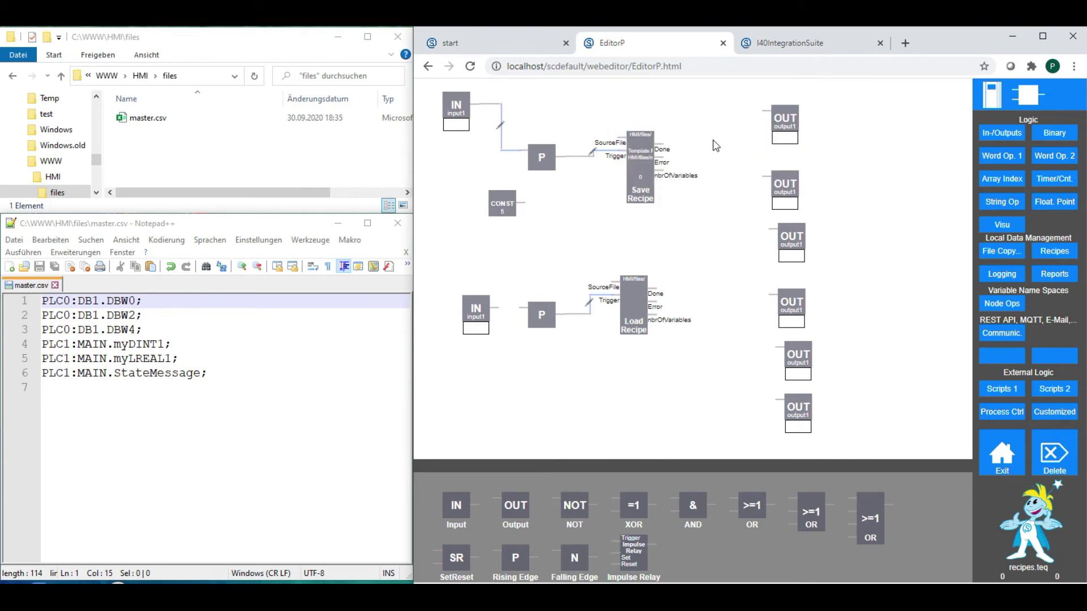
Set the constant block's value to myRecipe.csv
{"action": "left_click", "coordinate": [502, 209]}
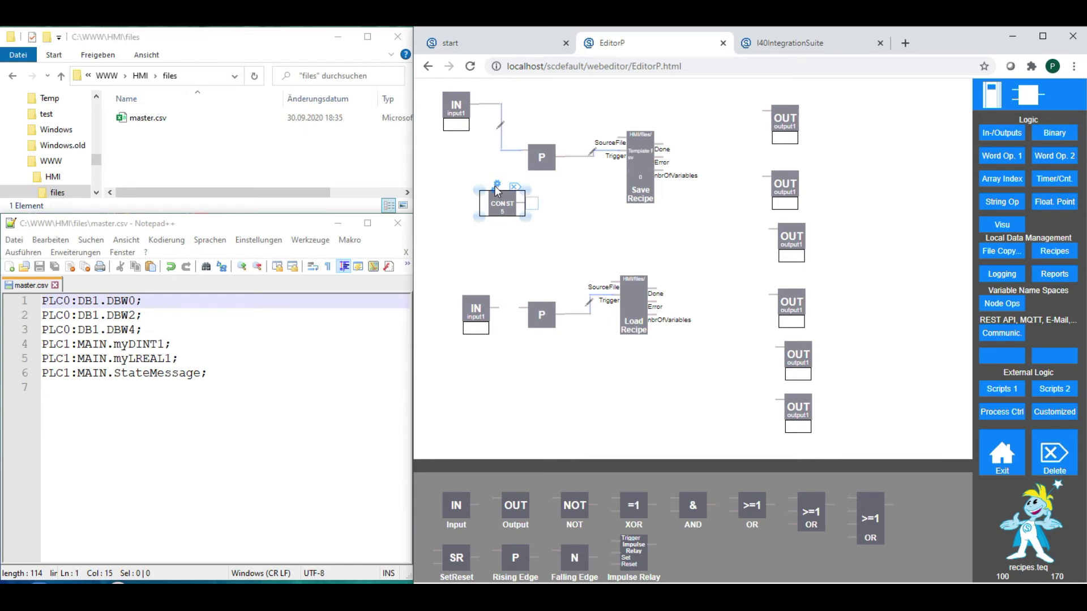
{"action": "left_click", "coordinate": [497, 184]}
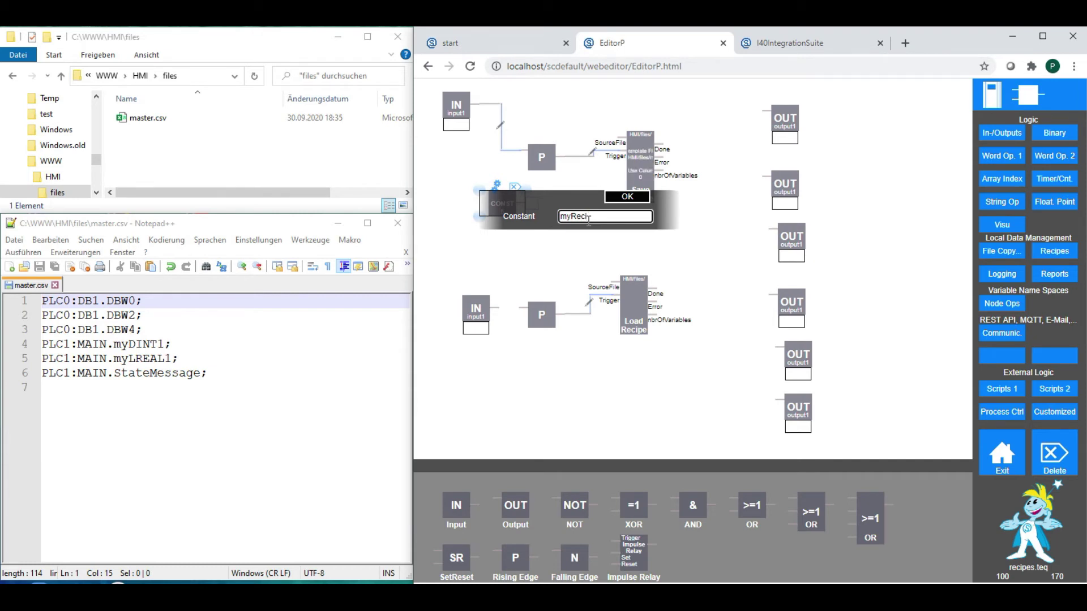
{"action": "type", "text": "pe csv"}
{"action": "left_click", "coordinate": [628, 196]}
Move the constant block between the recipe blocks and connect it to the SourceFile input of both Save Recipe and Load Recipe
{"action": "left_click", "coordinate": [504, 205]}
{"action": "left_click_drag", "start_coordinate": [505, 208], "coordinate": [628, 140]}
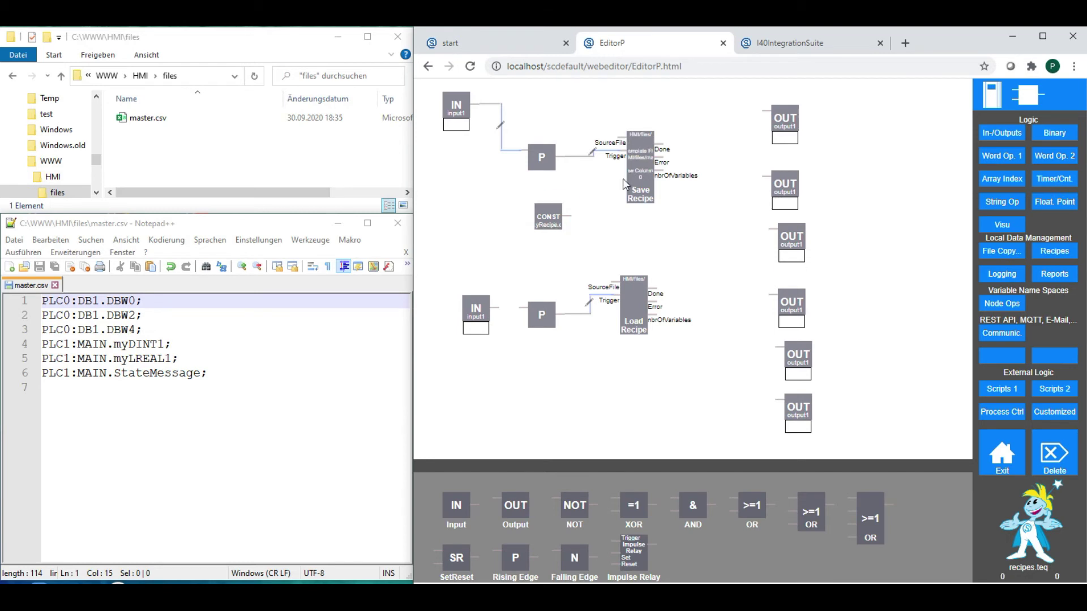
{"action": "left_click", "coordinate": [559, 224]}
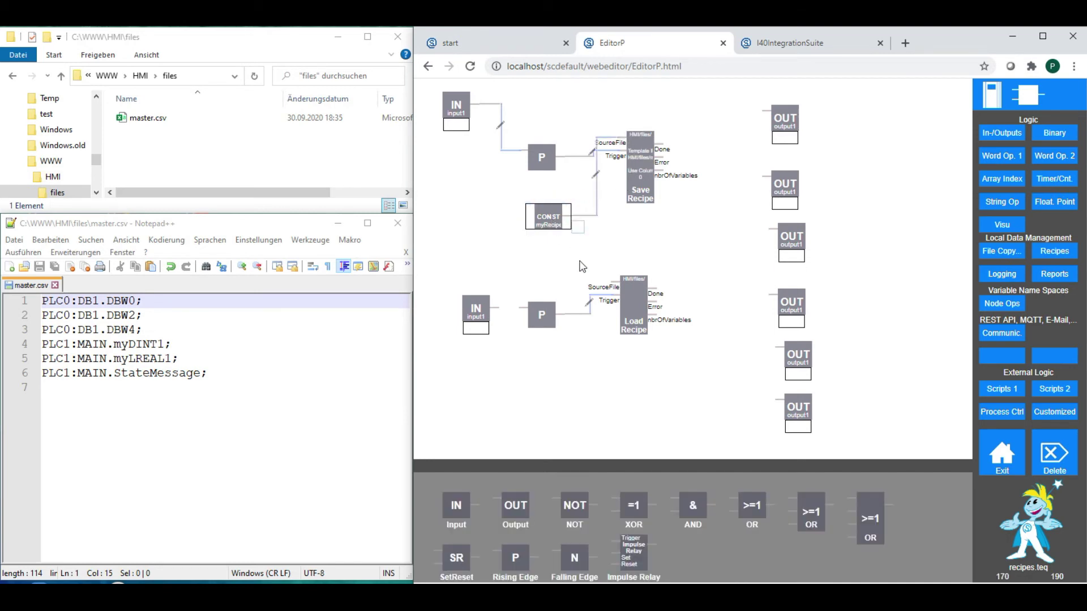
{"action": "left_click", "coordinate": [622, 282]}
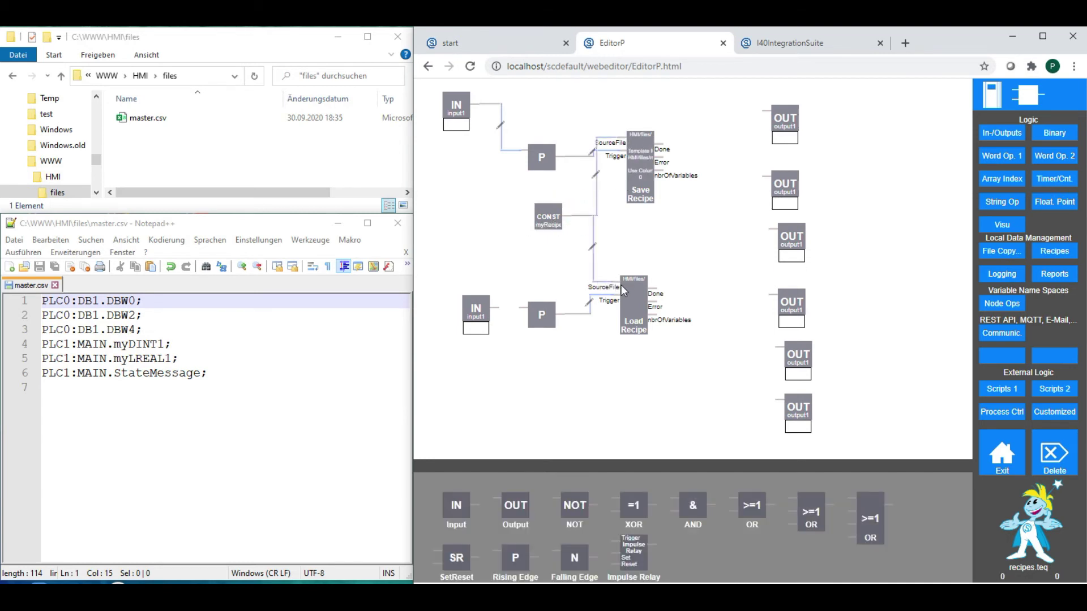
Connect the lower input to its Rising Edge block and wire Done, Error and nbrOfVariables of both recipe blocks to the six outputs
{"action": "left_click", "coordinate": [476, 309]}
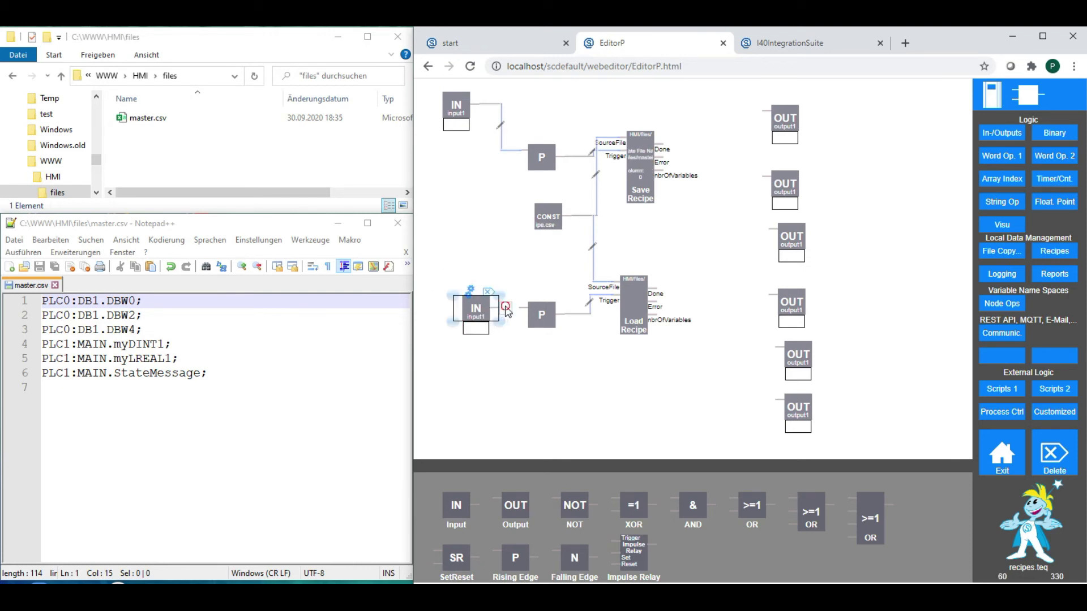
{"action": "left_click", "coordinate": [538, 311]}
{"action": "left_click", "coordinate": [638, 161]}
{"action": "left_click", "coordinate": [777, 116]}
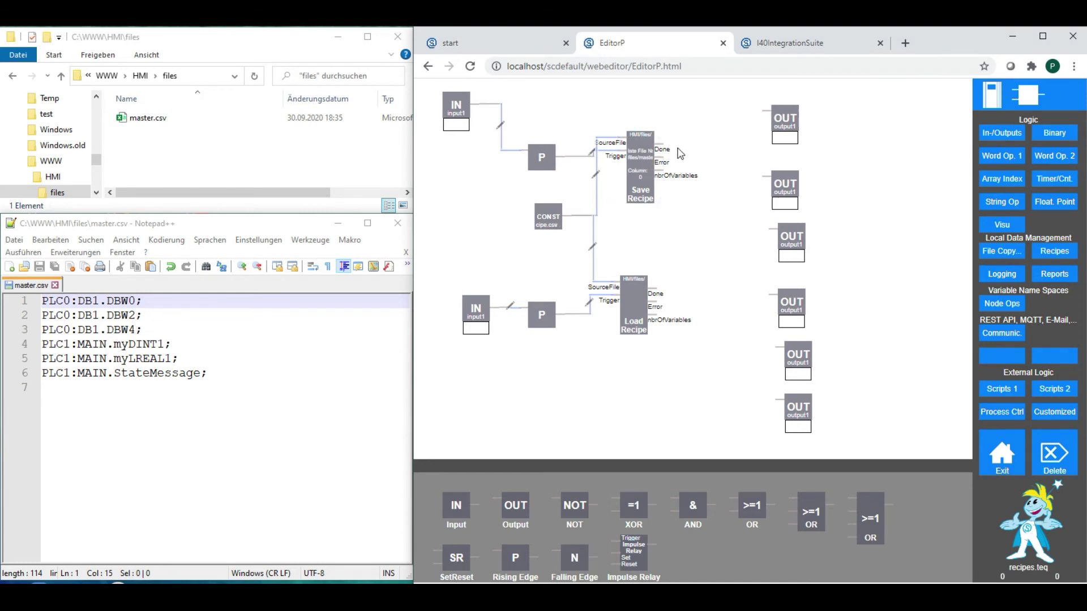
{"action": "left_click", "coordinate": [798, 356]}
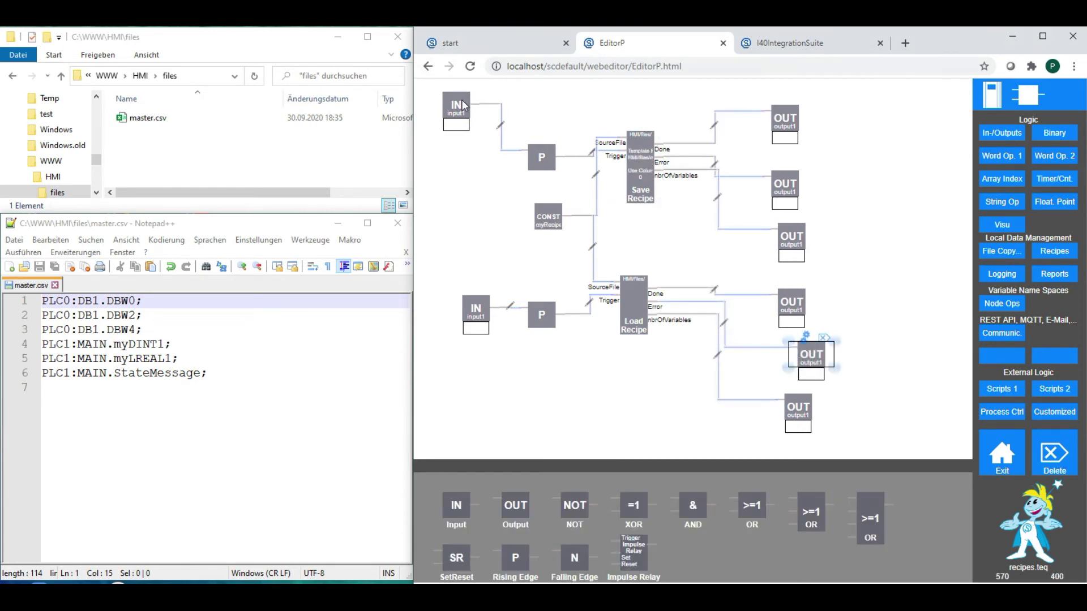
Add two Touch buttons, one beneath the upper input block and one beneath the lower input block
{"action": "left_click", "coordinate": [1002, 225]}
{"action": "left_click", "coordinate": [594, 552]}
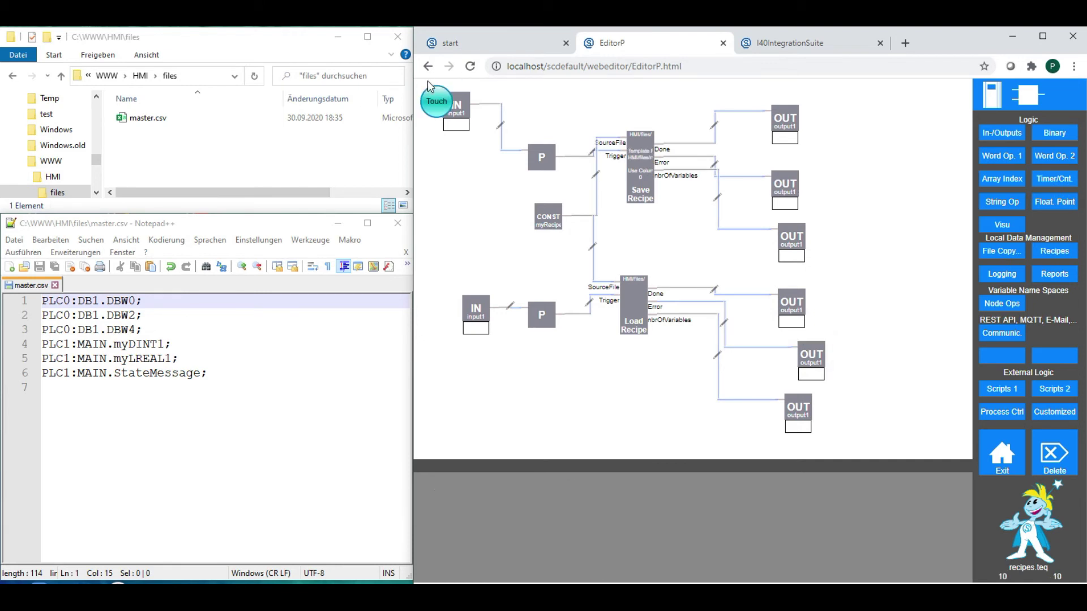
{"action": "left_click", "coordinate": [453, 163]}
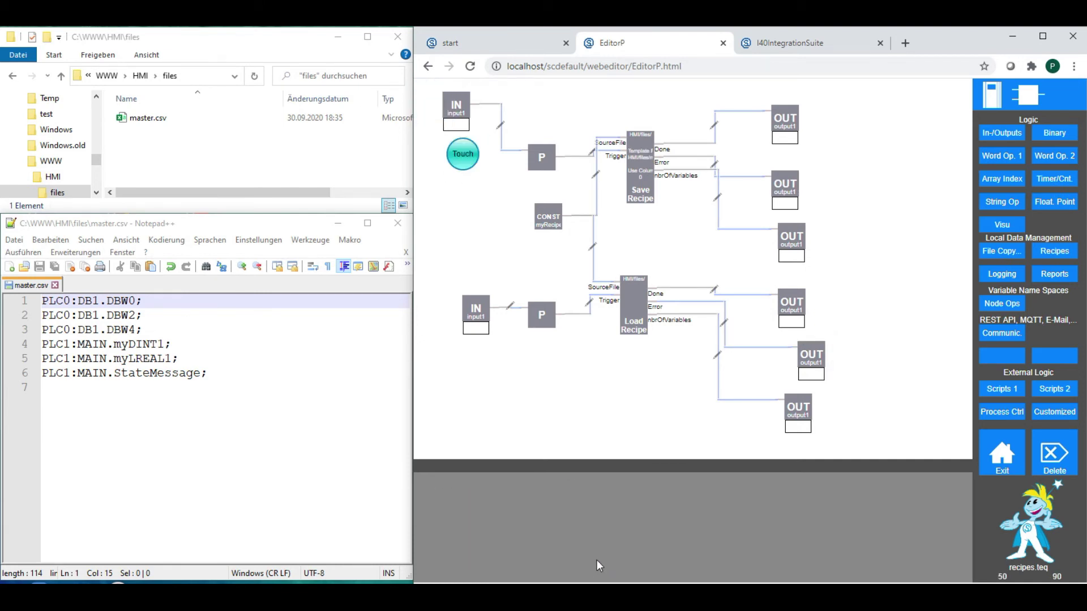
{"action": "left_click", "coordinate": [604, 548]}
{"action": "left_click", "coordinate": [485, 355]}
{"action": "left_click", "coordinate": [481, 357]}
Set the upper input block's variable name to R60
{"action": "left_click", "coordinate": [457, 108]}
{"action": "left_click", "coordinate": [450, 87]}
{"action": "double_click", "coordinate": [552, 120]}
{"action": "type", "text": "R60"}
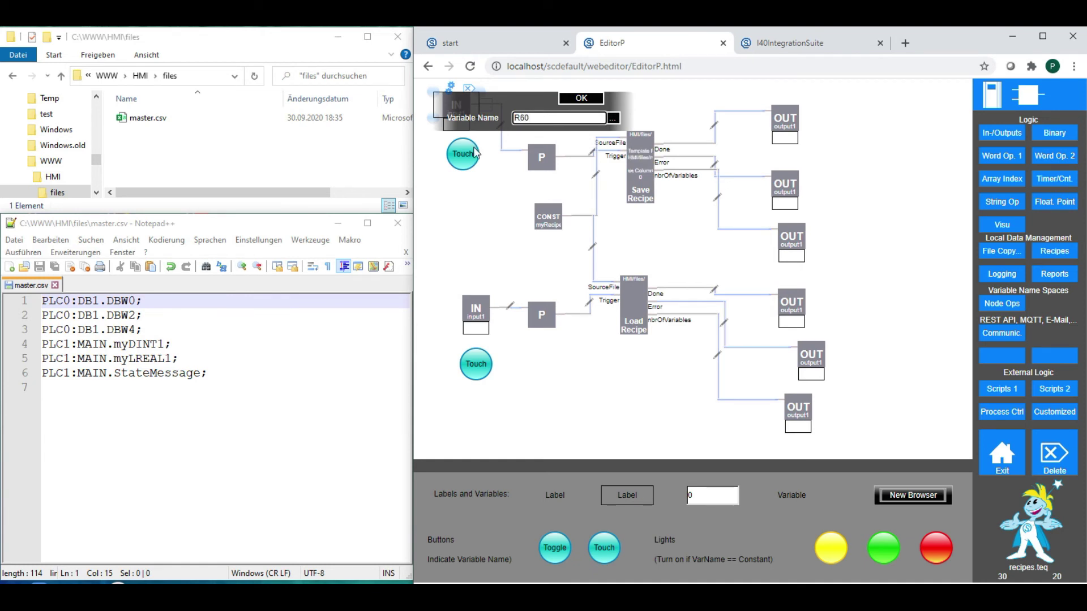
Set variables for the Touch buttons, R65 for the lower input, R61, R62, R64 for Save Recipe outputs and R66, R67, R68 for Load Recipe outputs
{"action": "left_click", "coordinate": [470, 155]}
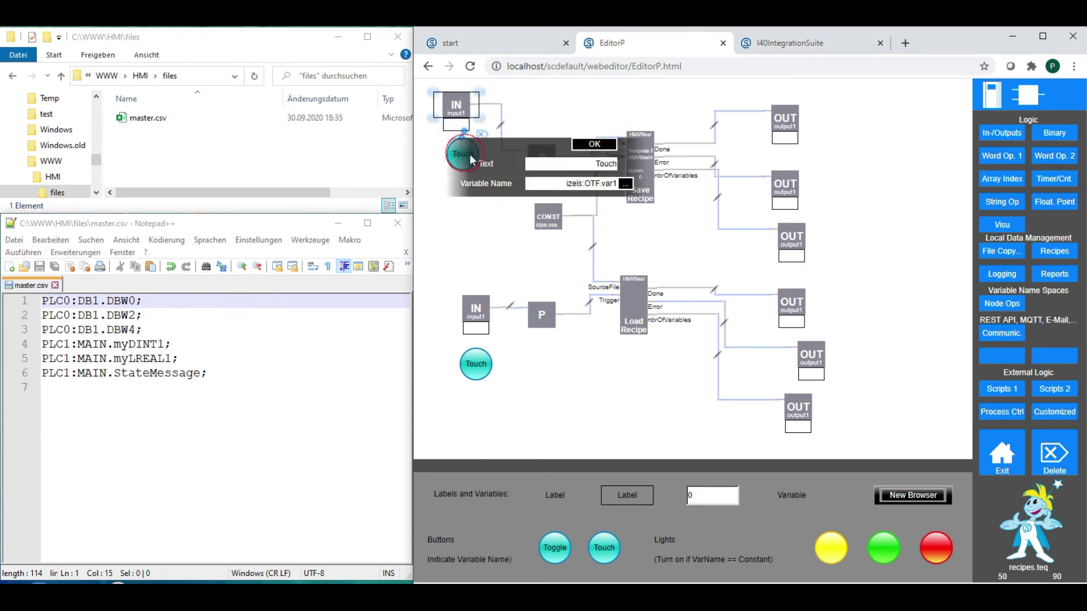
{"action": "double_click", "coordinate": [577, 183]}
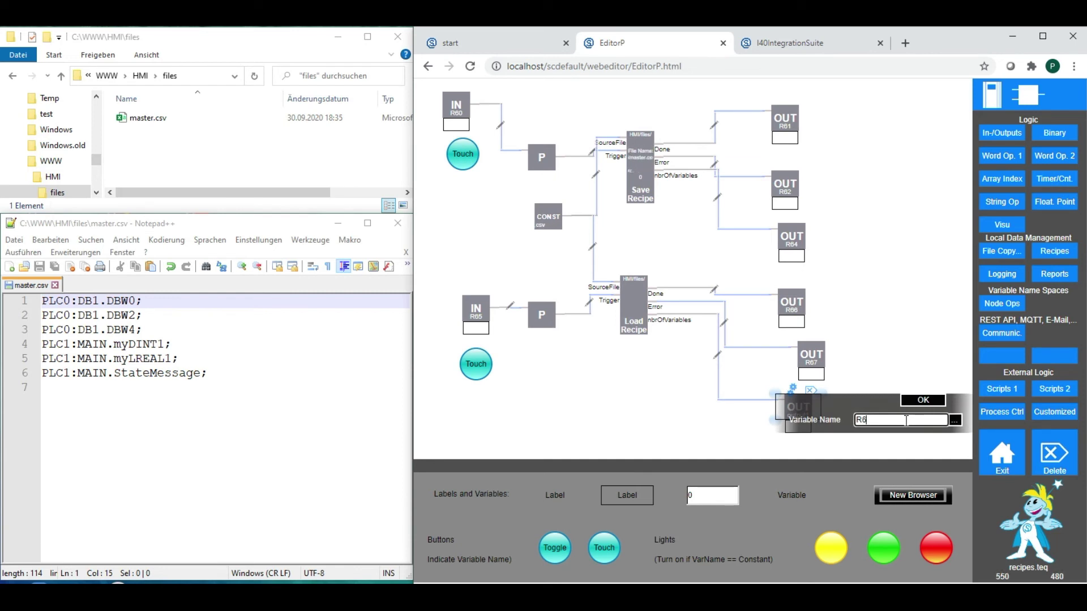
{"action": "type", "text": "8"}
{"action": "left_click", "coordinate": [932, 401]}
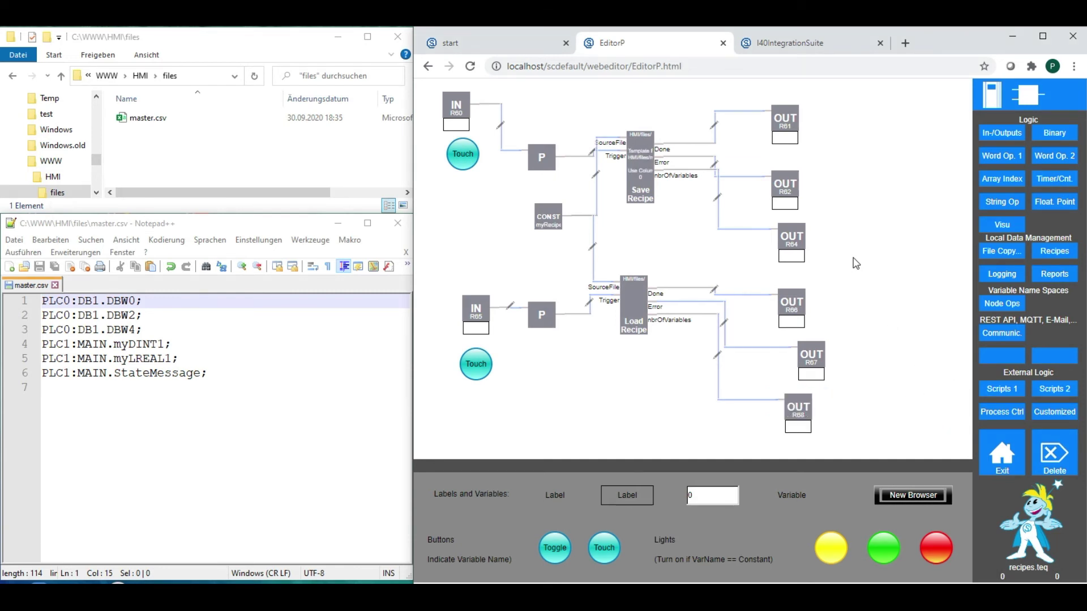
Leave the diagram editor, build and run the project, and open recipes.teq in the debugger
{"action": "left_click", "coordinate": [1003, 458]}
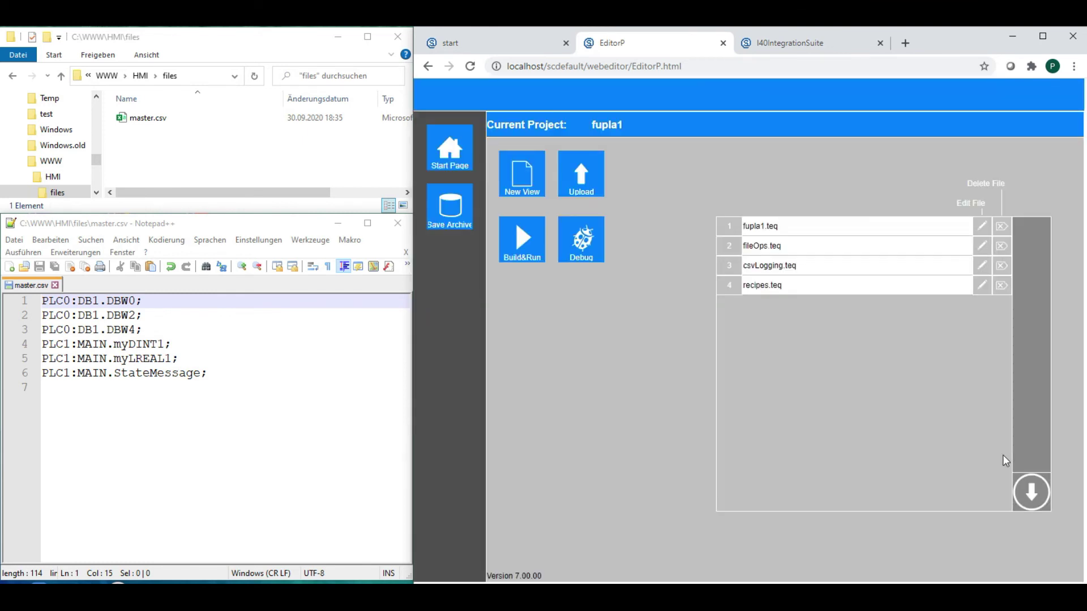
{"action": "left_click", "coordinate": [520, 238]}
{"action": "left_click", "coordinate": [586, 242]}
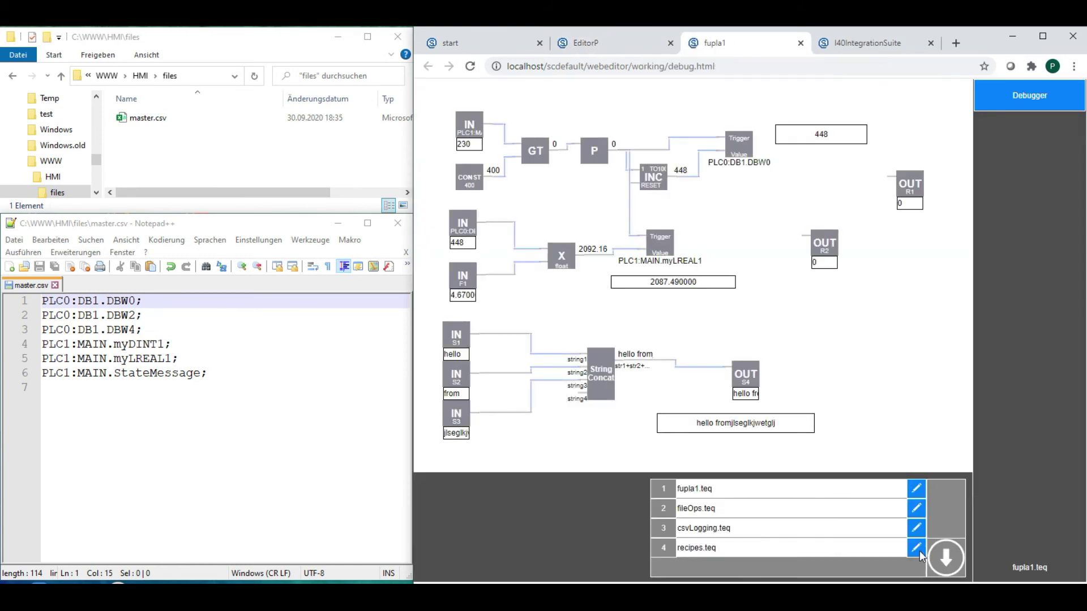
{"action": "left_click", "coordinate": [914, 548]}
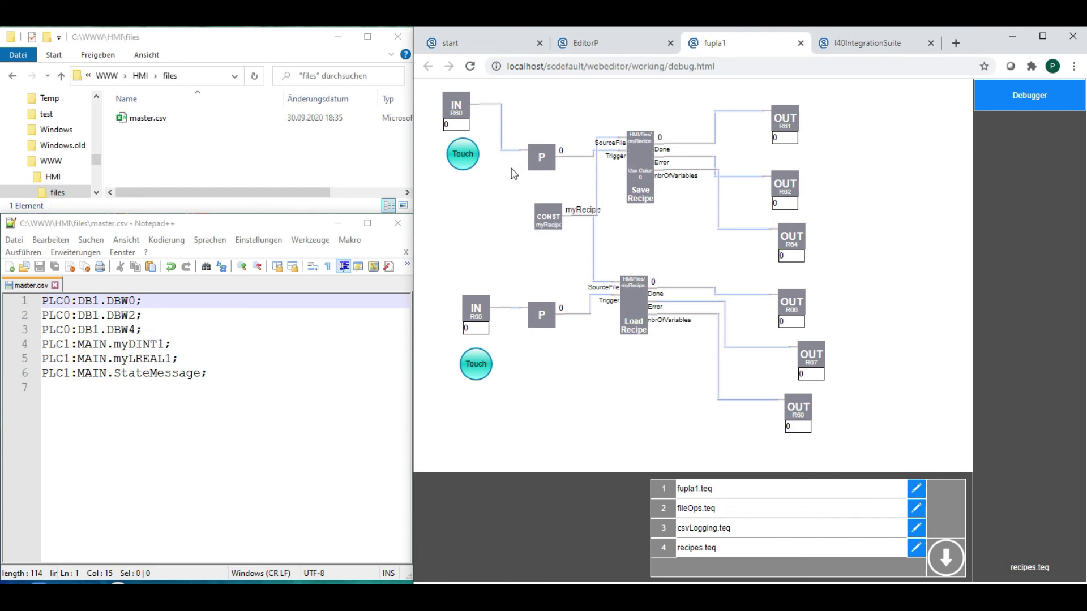
Trigger the Save Recipe block with the upper Touch button to write the recipe file
{"action": "left_click", "coordinate": [463, 159]}
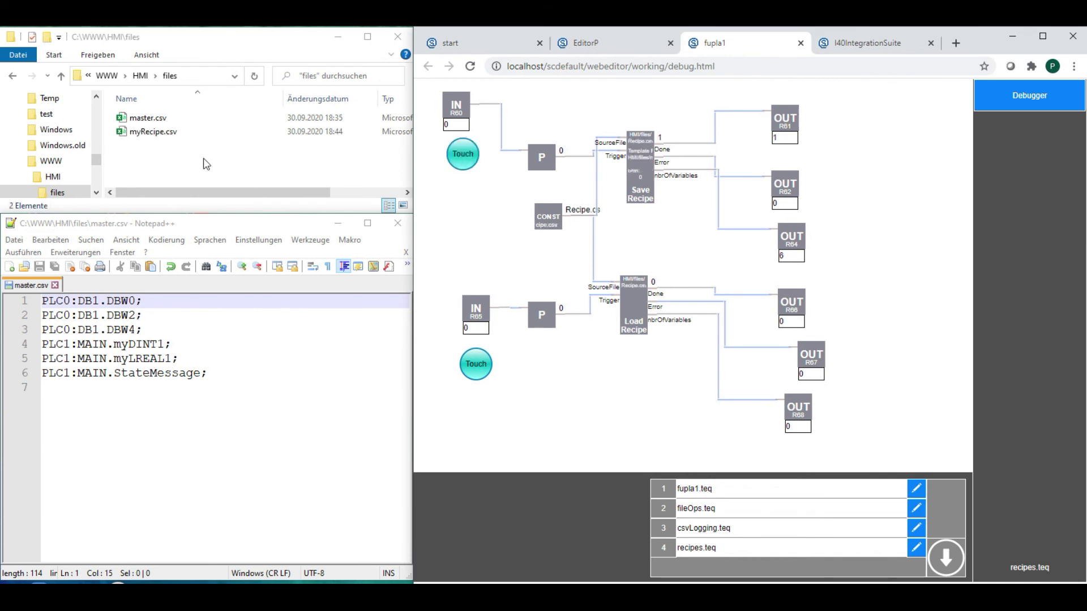
Open the saved myRecipe.csv in Notepad++ to examine the variable values written to it
{"action": "right_click", "coordinate": [144, 133]}
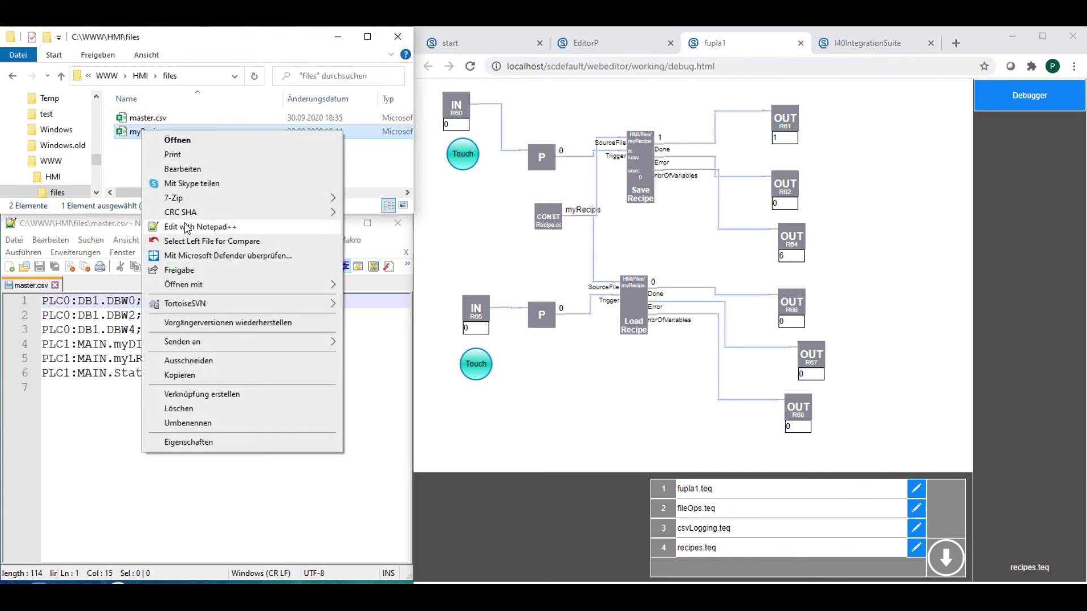
{"action": "left_click", "coordinate": [189, 227]}
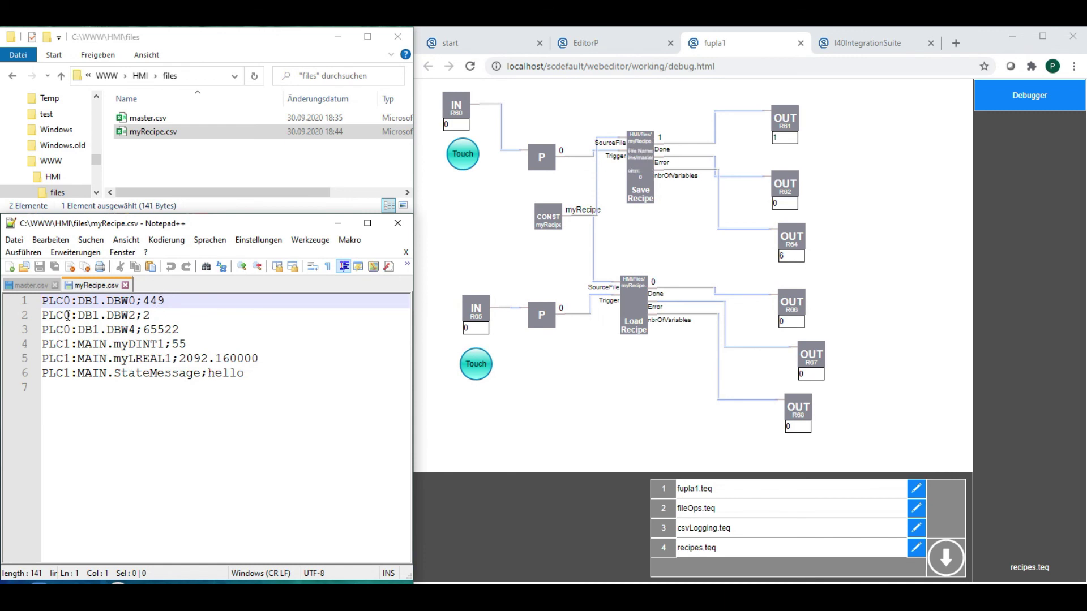
On the I40IntegrationSuite page, overwrite the S7-1200 and Beckhoff variable values, including the text message, with 0
{"action": "left_click", "coordinate": [847, 45]}
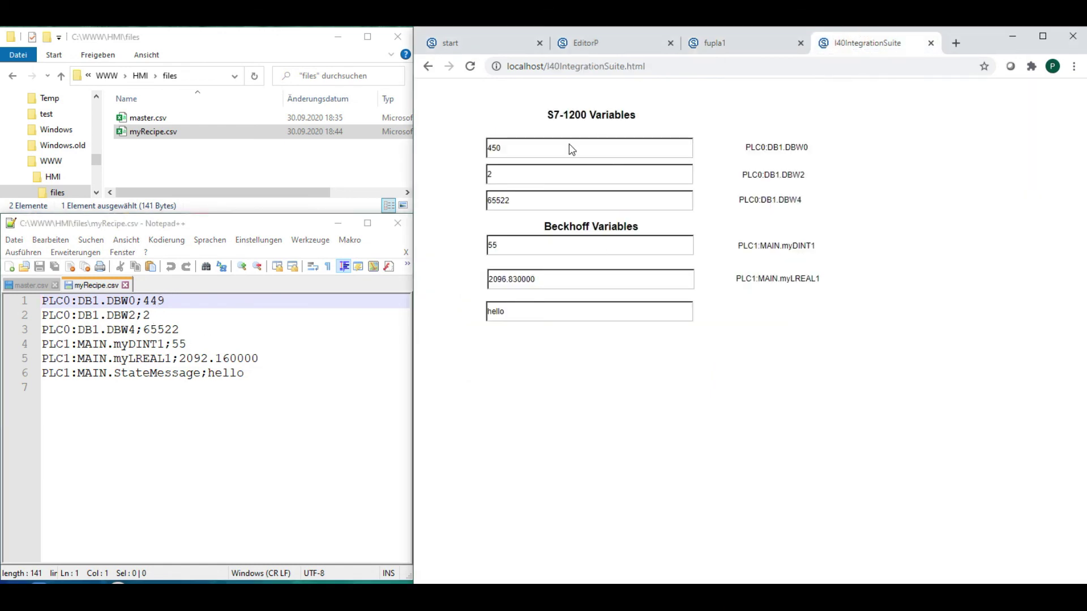
{"action": "double_click", "coordinate": [549, 146]}
{"action": "type", "text": "0"}
{"action": "double_click", "coordinate": [547, 179]}
{"action": "type", "text": "0"}
{"action": "double_click", "coordinate": [548, 200]}
{"action": "double_click", "coordinate": [542, 245]}
{"action": "type", "text": "0"}
{"action": "double_click", "coordinate": [553, 279]}
{"action": "type", "text": "0"}
{"action": "double_click", "coordinate": [563, 311]}
{"action": "type", "text": "0"}
Trigger the Load Recipe block in the fupla1 debugger and check the reloaded values on the I40IntegrationSuite page
{"action": "left_click", "coordinate": [748, 45]}
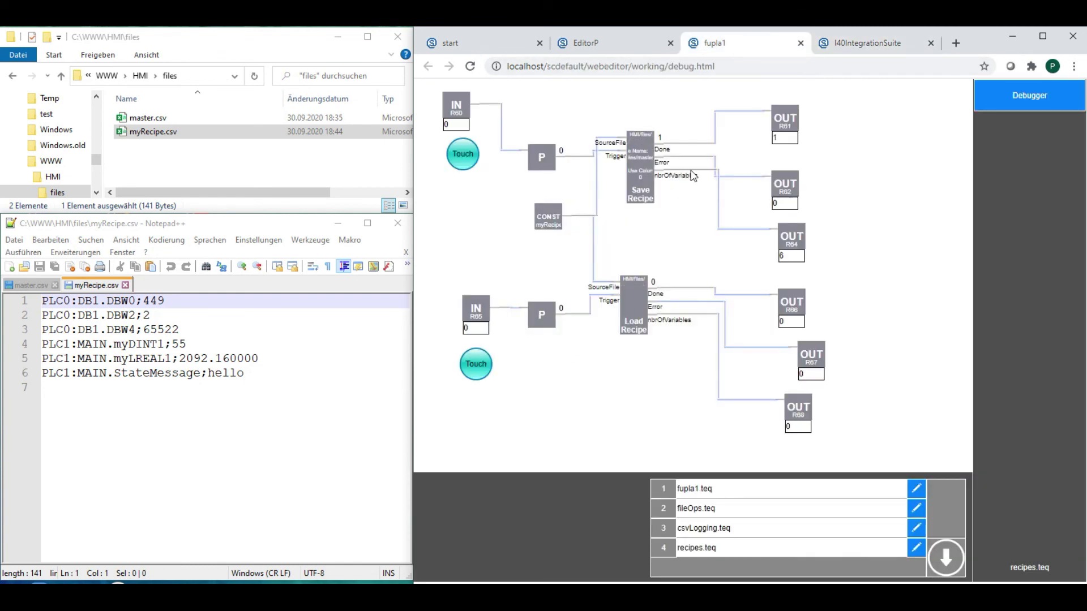
{"action": "left_click", "coordinate": [478, 370]}
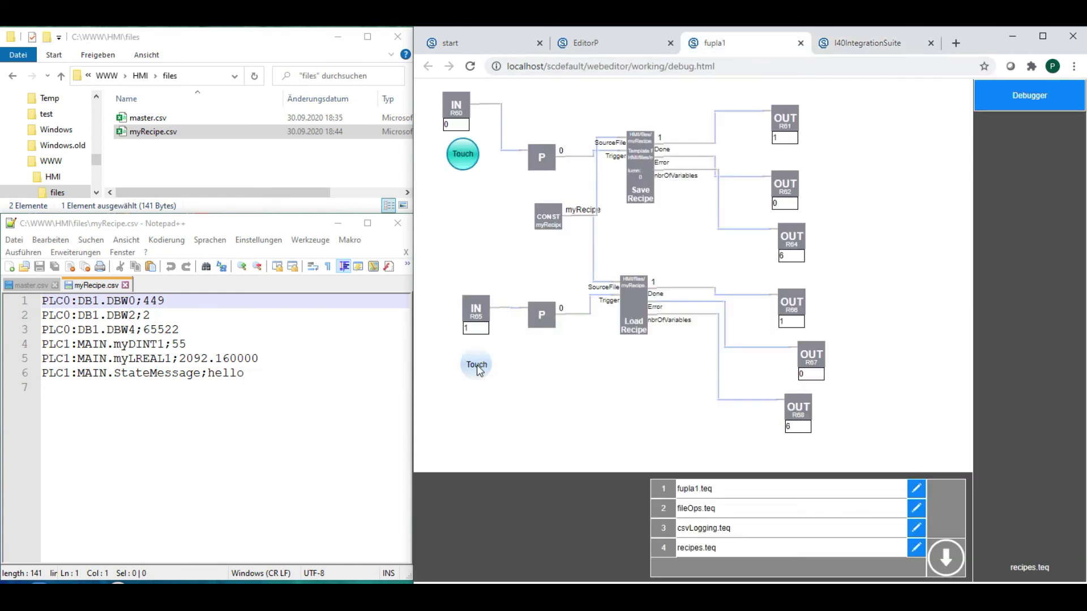
{"action": "left_click", "coordinate": [875, 43]}
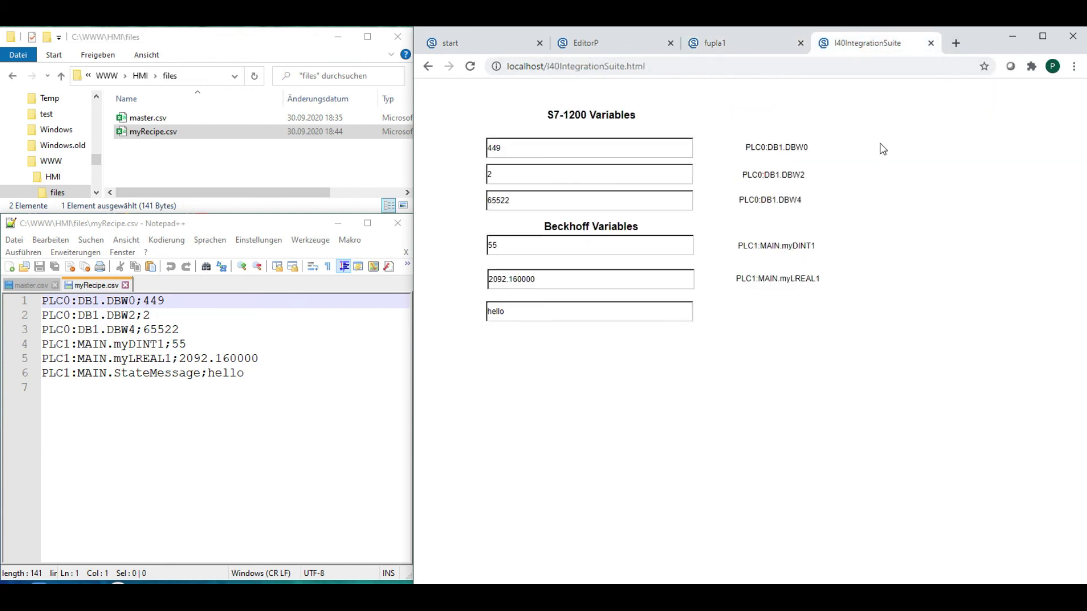